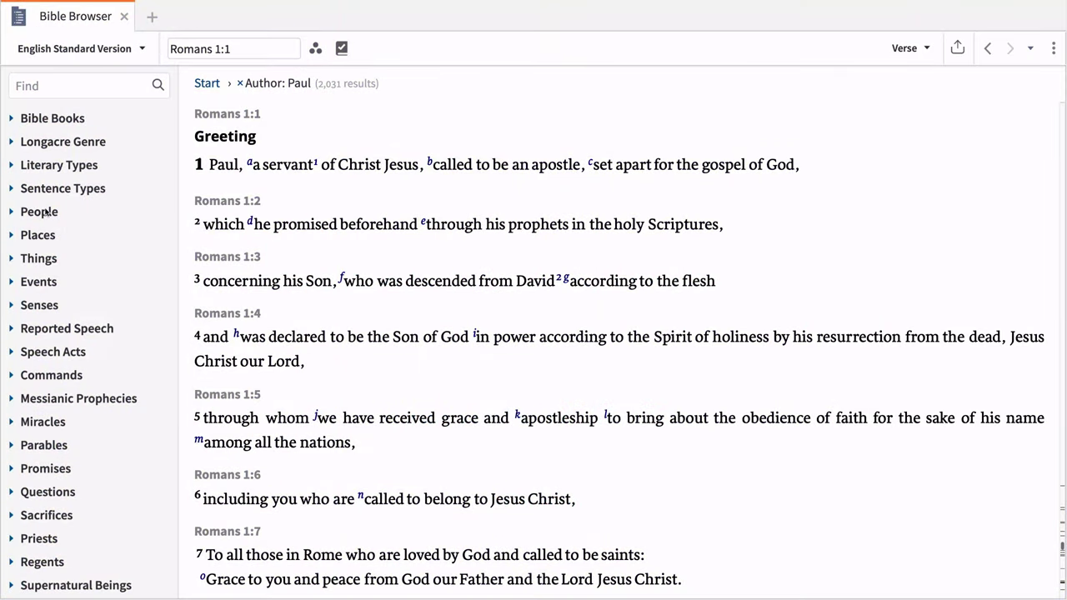
Filter the category list by 'body' and scroll down to the Figurative Language entries.
left_click(65, 87)
type("body")
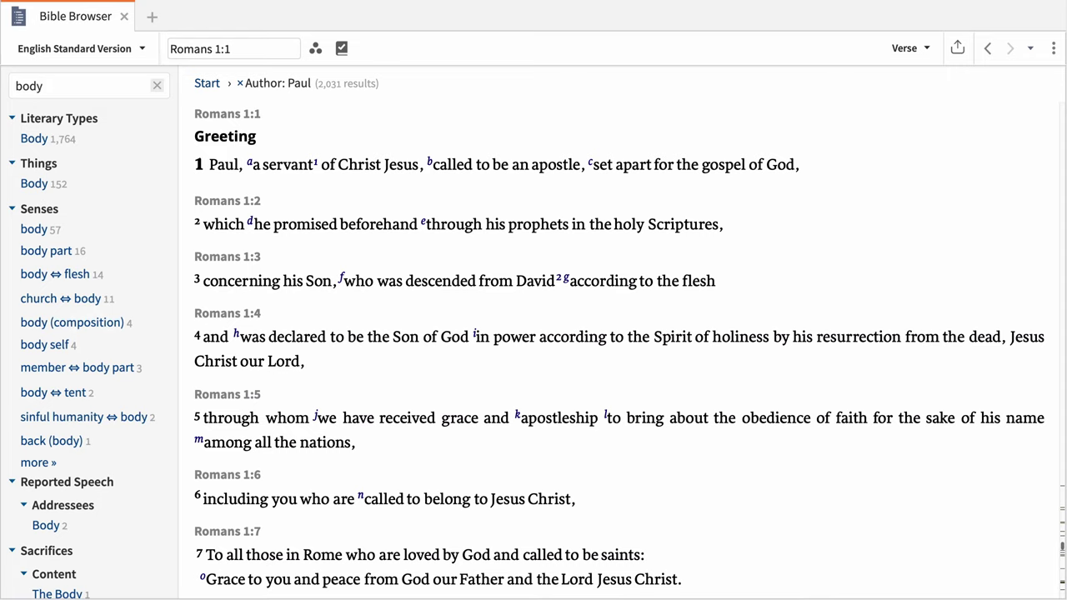
scroll(77, 246, "down", 1)
scroll(82, 350, "down", 3)
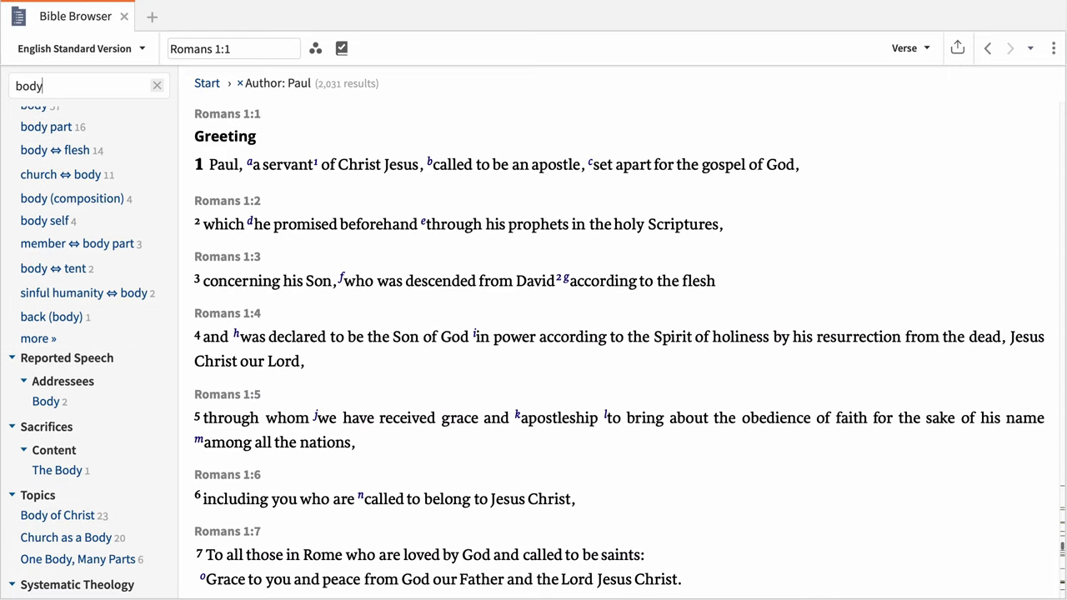
scroll(84, 350, "down", 4)
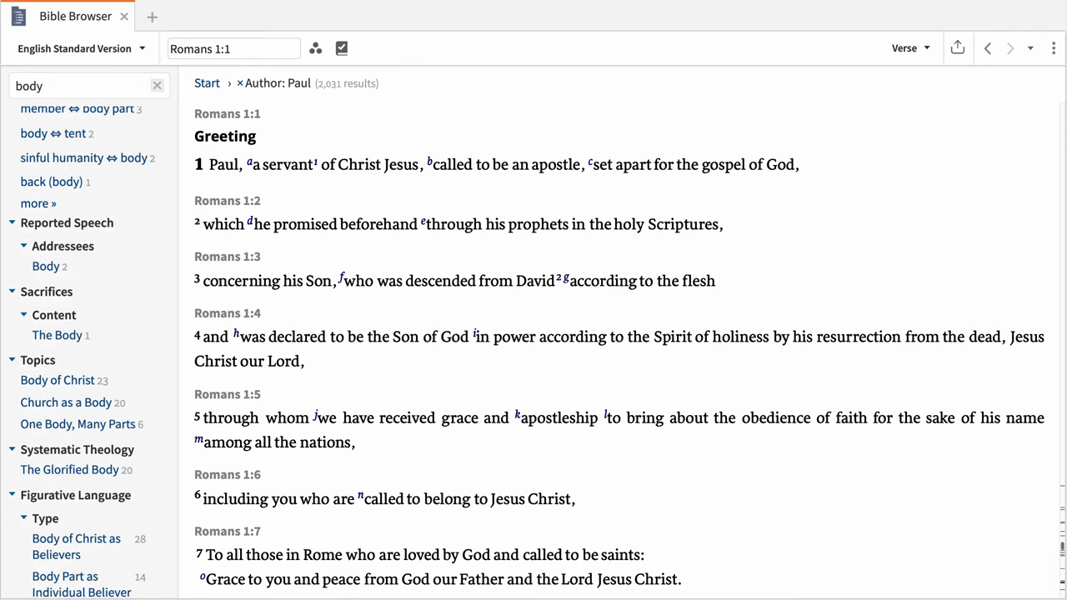
scroll(84, 350, "down", 4)
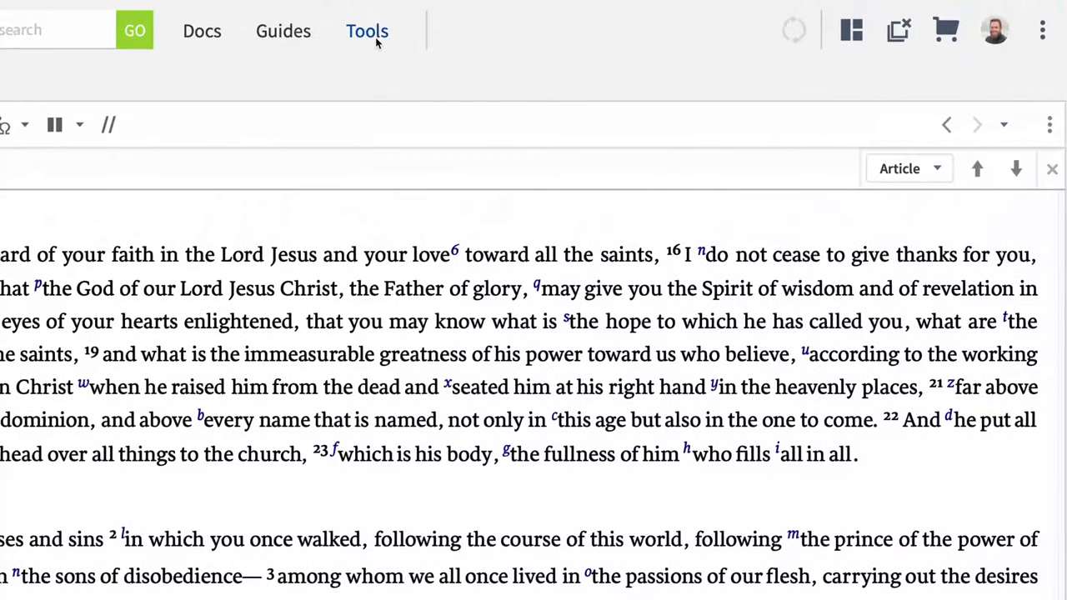
Open a new Bible Browser from the Tools list.
left_click(375, 37)
type("bible")
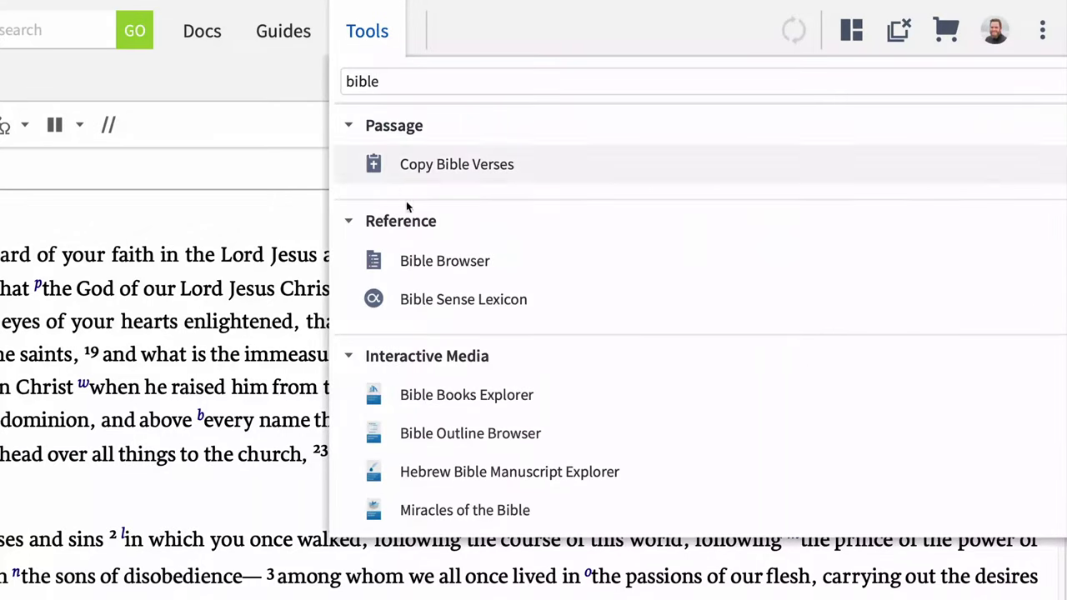
left_click(417, 260)
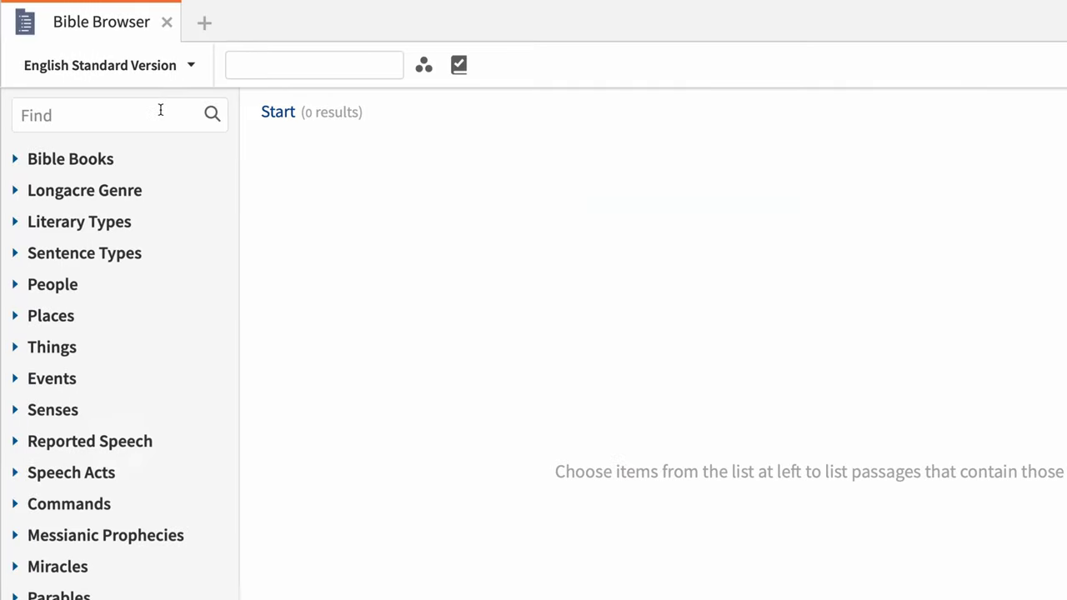
Filter the Bible Browser to Author: Paul, giving 2,031 passages.
left_click(161, 110)
type("Paul")
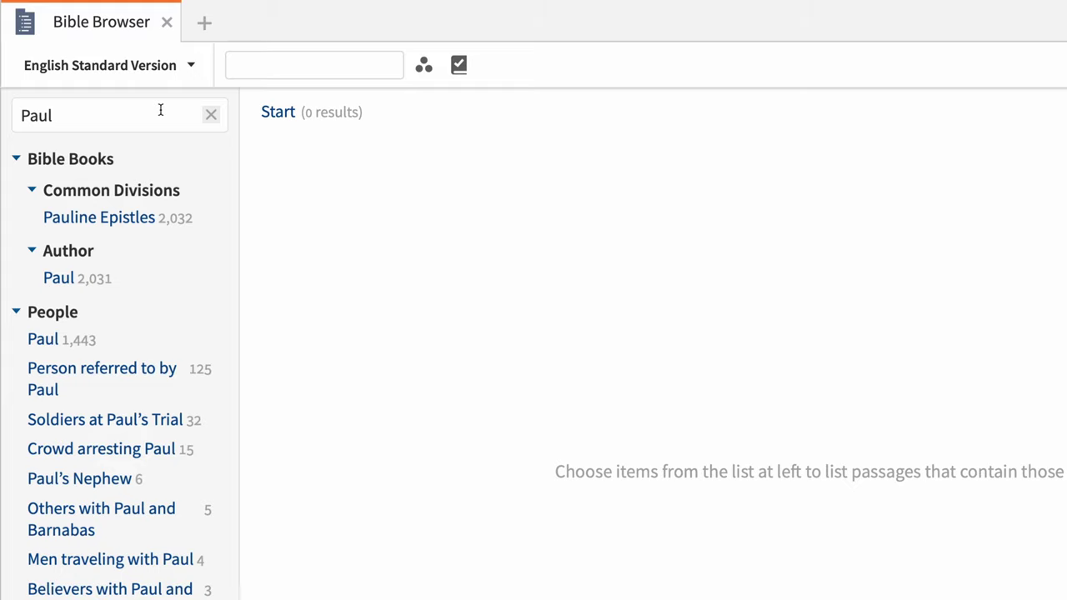
left_click(60, 282)
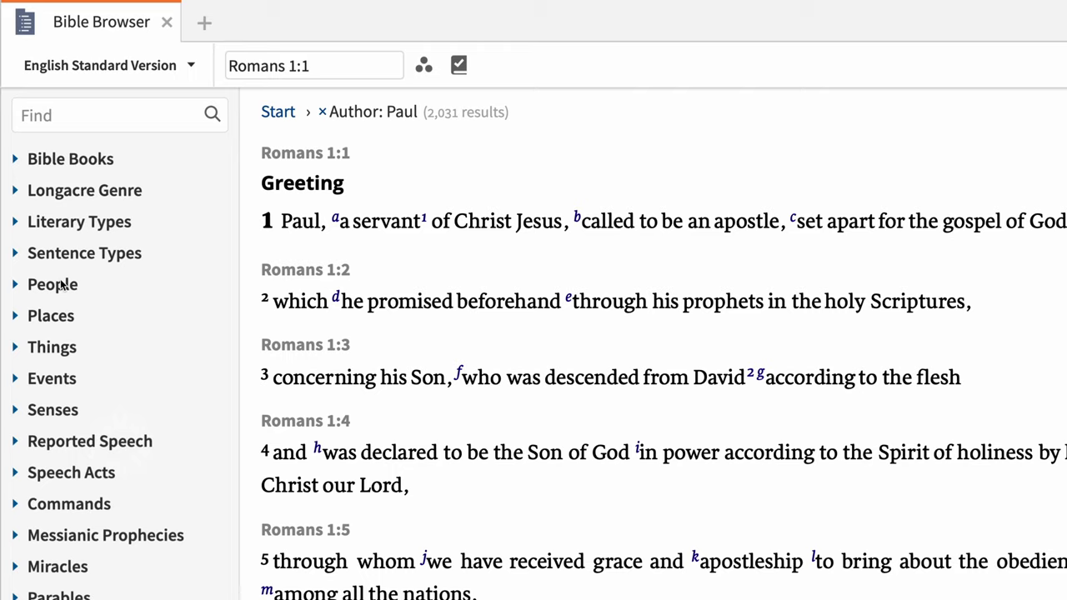
Search categories for 'body' and add Figurative Language Type: Body of Christ as Believers.
left_click(86, 114)
type("body")
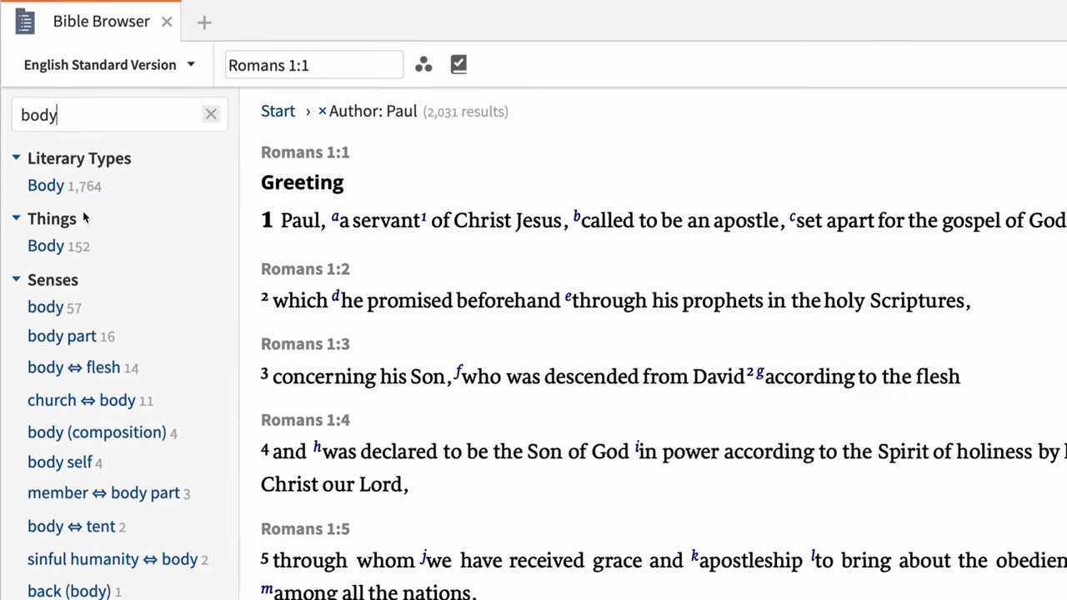
scroll(97, 321, "down", 5)
scroll(98, 286, "down", 4)
scroll(89, 183, "down", 5)
mouse_move(88, 176)
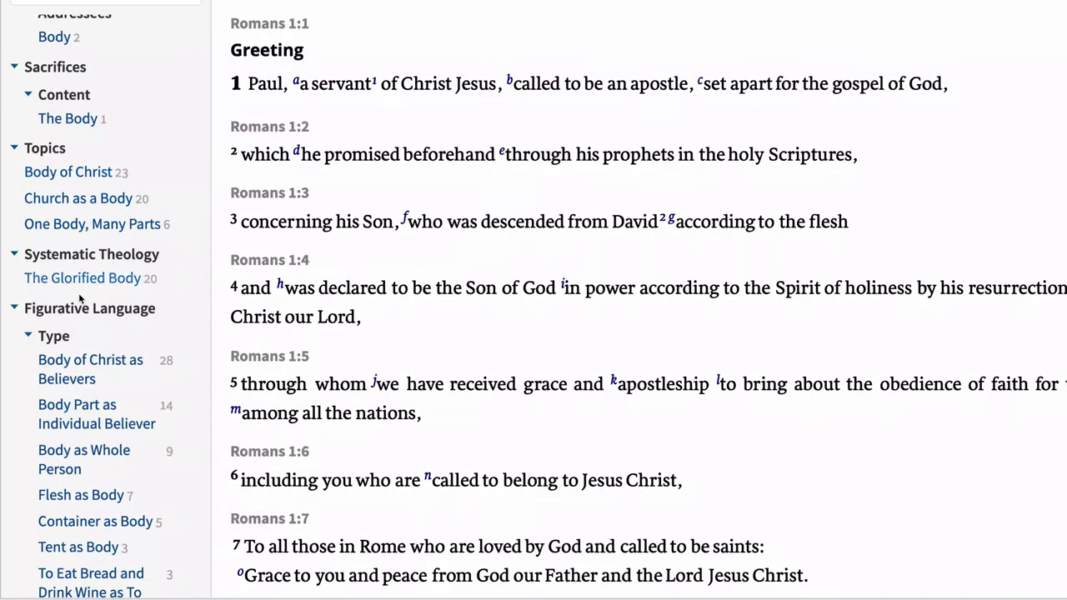
mouse_move(90, 360)
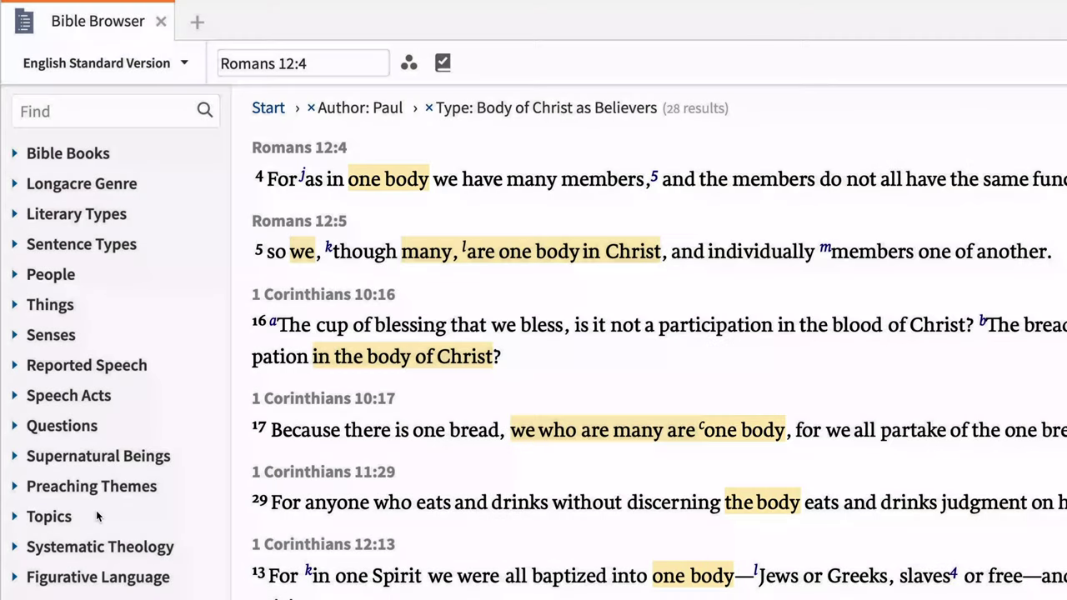
Switch the passages from the English Standard Version to the NIV.
left_click(184, 64)
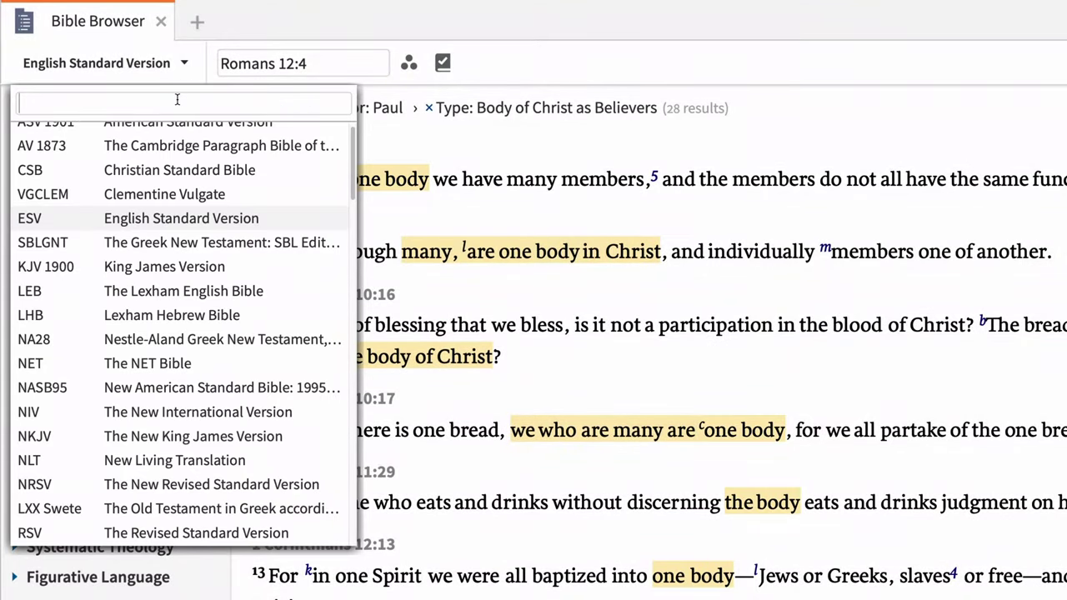
type("niv")
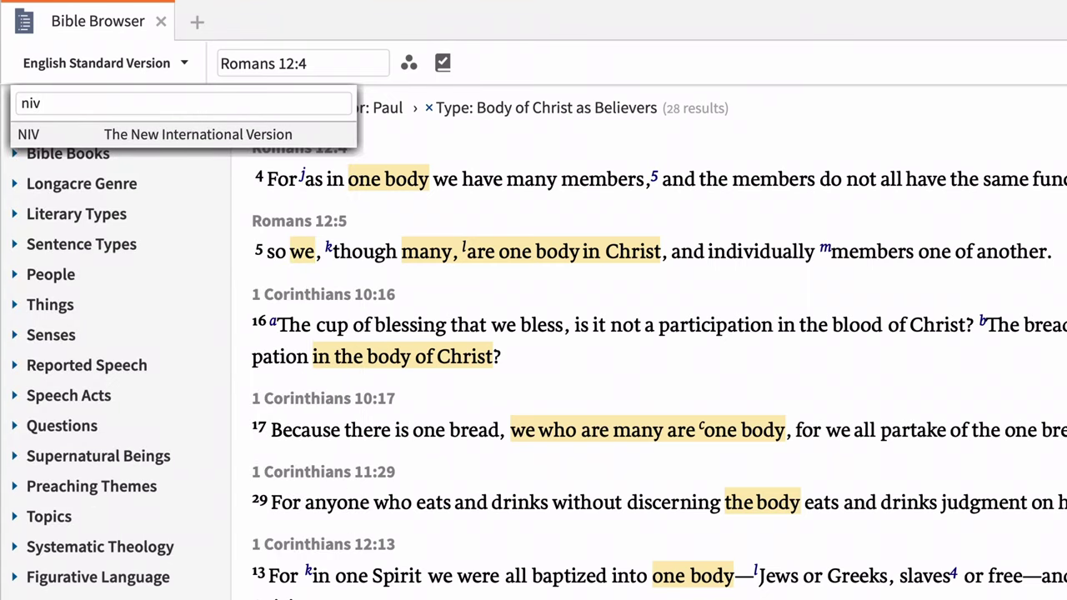
left_click(165, 132)
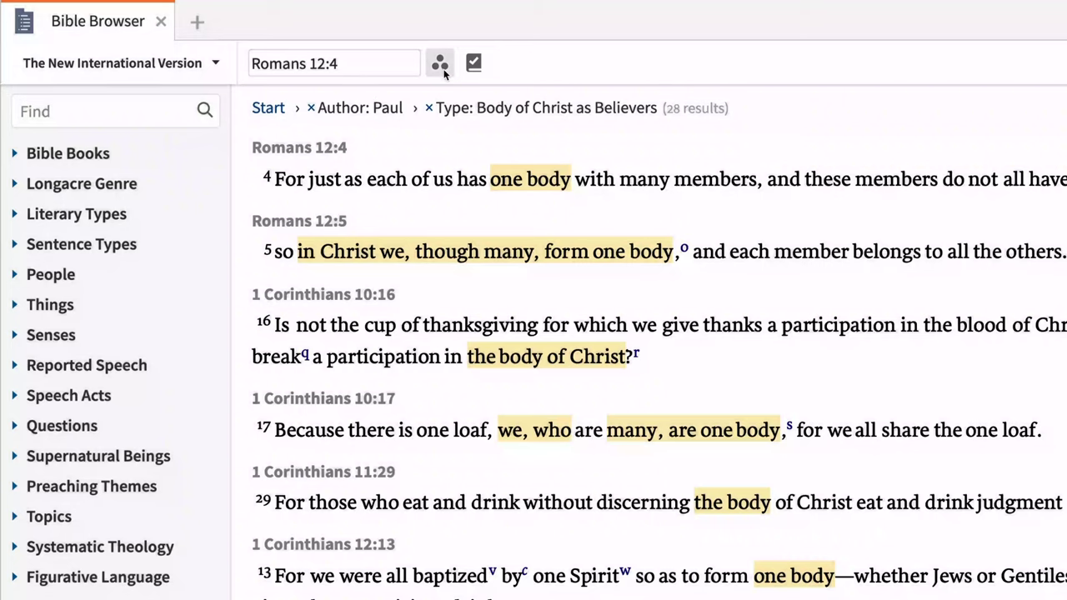
Enable the Corresponding words visual filter (same lemma), shown on click instead of hover.
left_click(444, 73)
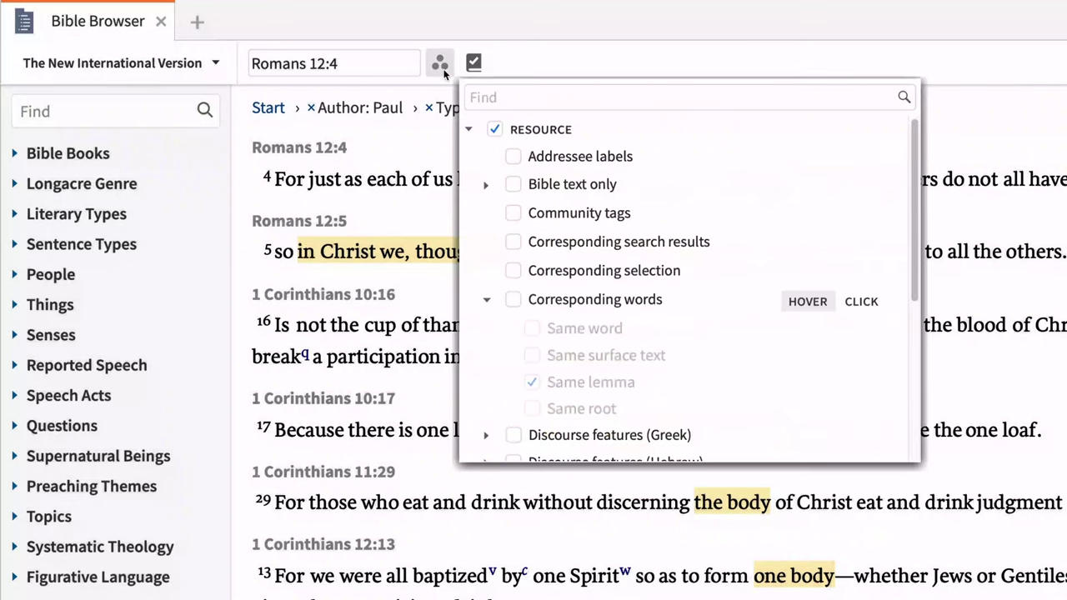
left_click(514, 299)
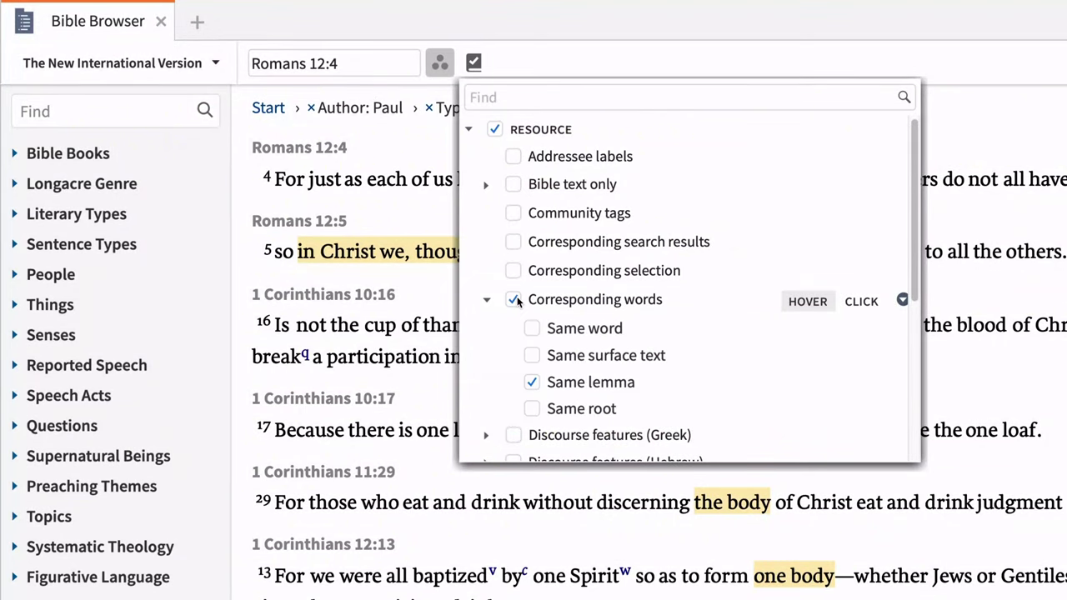
left_click(864, 302)
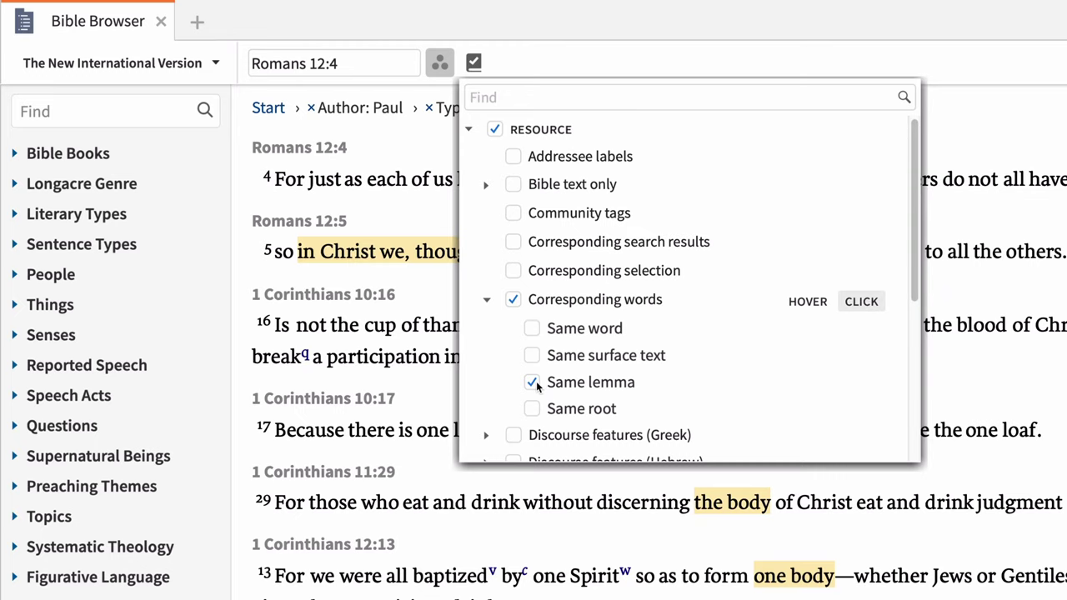
left_click(426, 377)
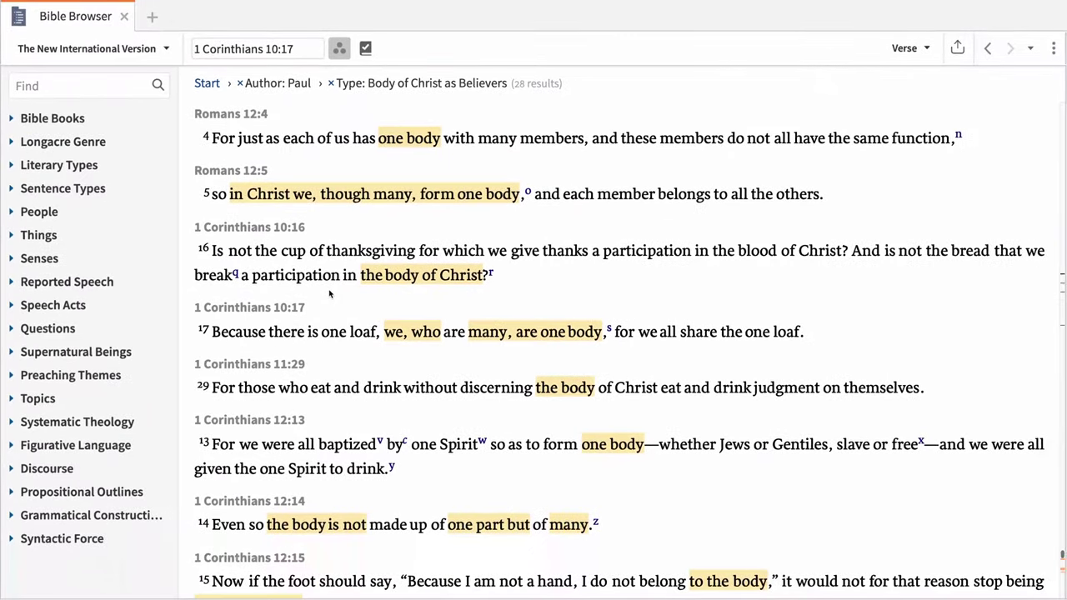
left_click(529, 145)
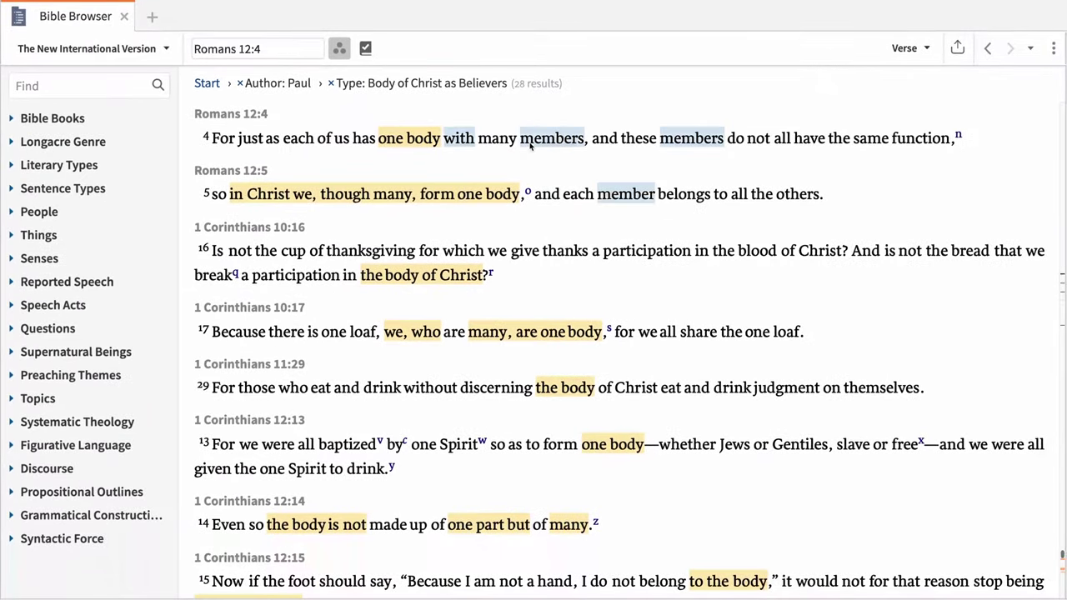
scroll(529, 145, "down", 1)
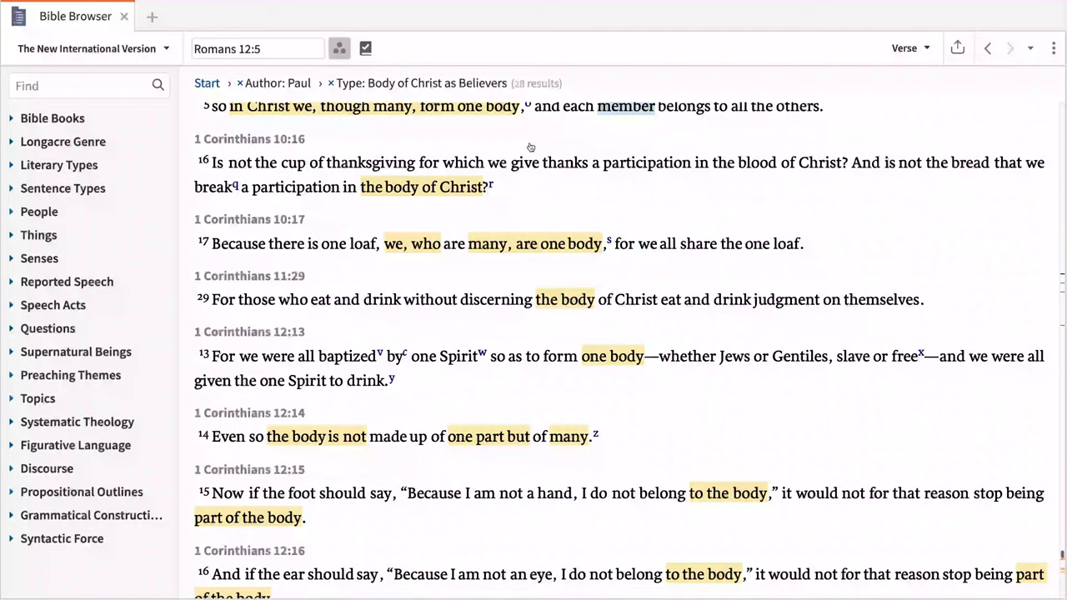
scroll(530, 146, "down", 3)
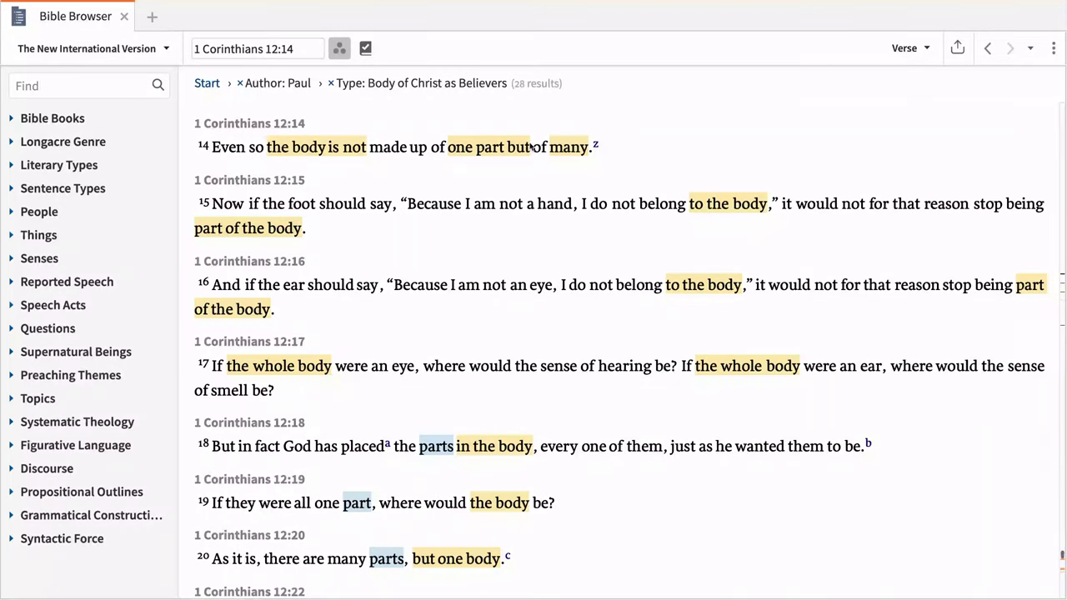
mouse_move(466, 150)
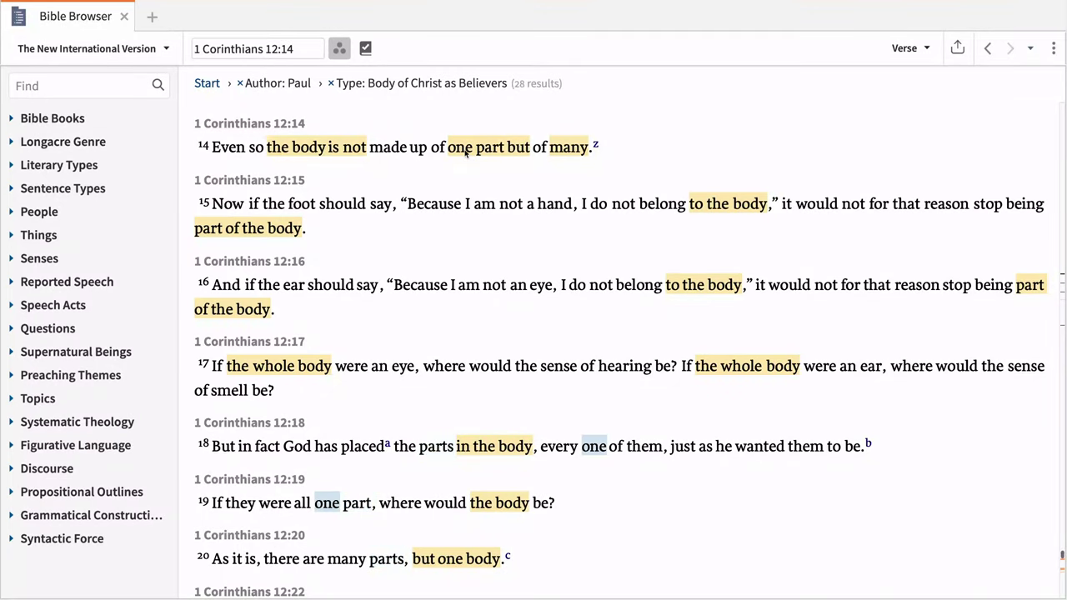
scroll(465, 152, "up", 5)
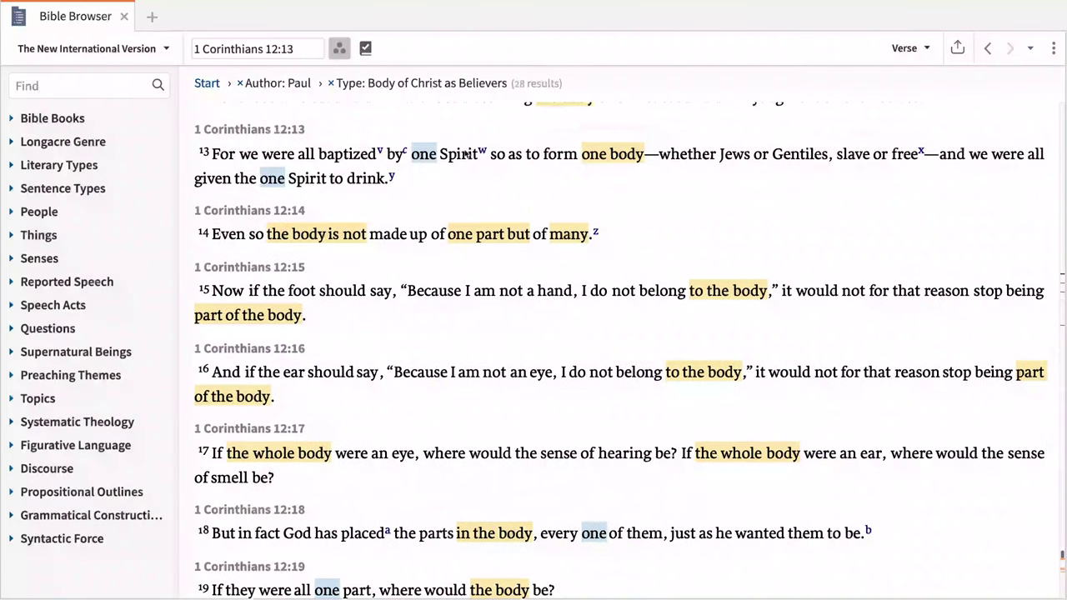
scroll(465, 153, "up", 5)
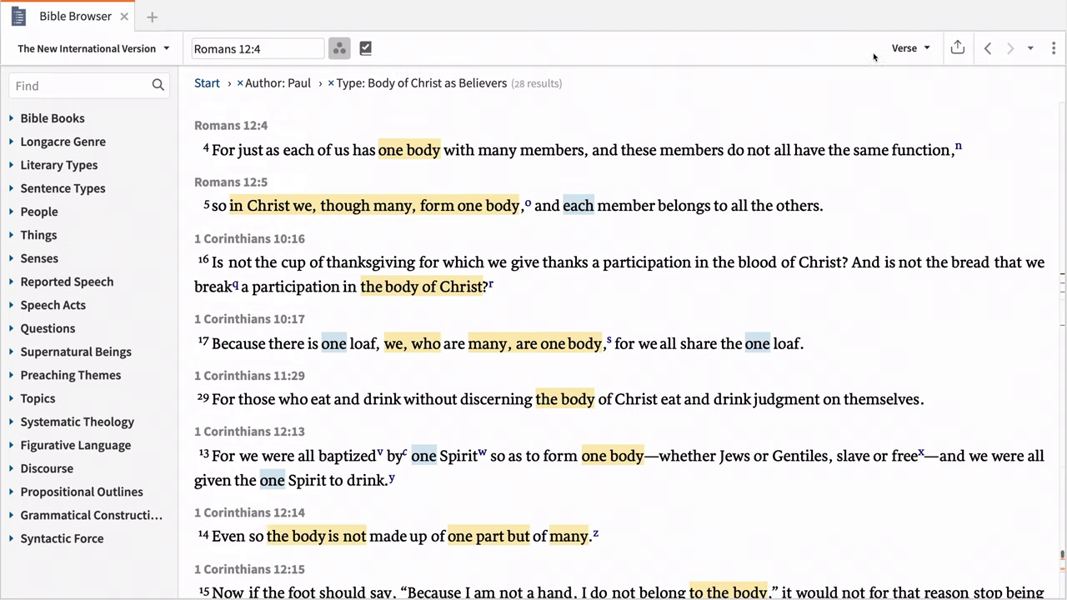
Group results by Pericope and add the People: Jesus filter, leaving 10 results.
left_click(908, 52)
left_click(906, 73)
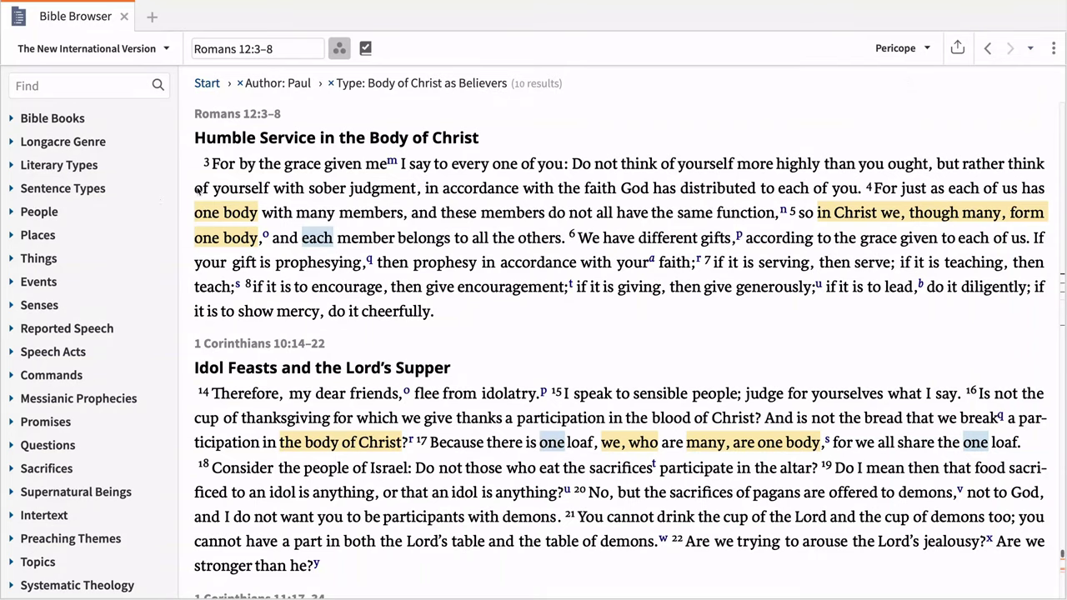
left_click(76, 214)
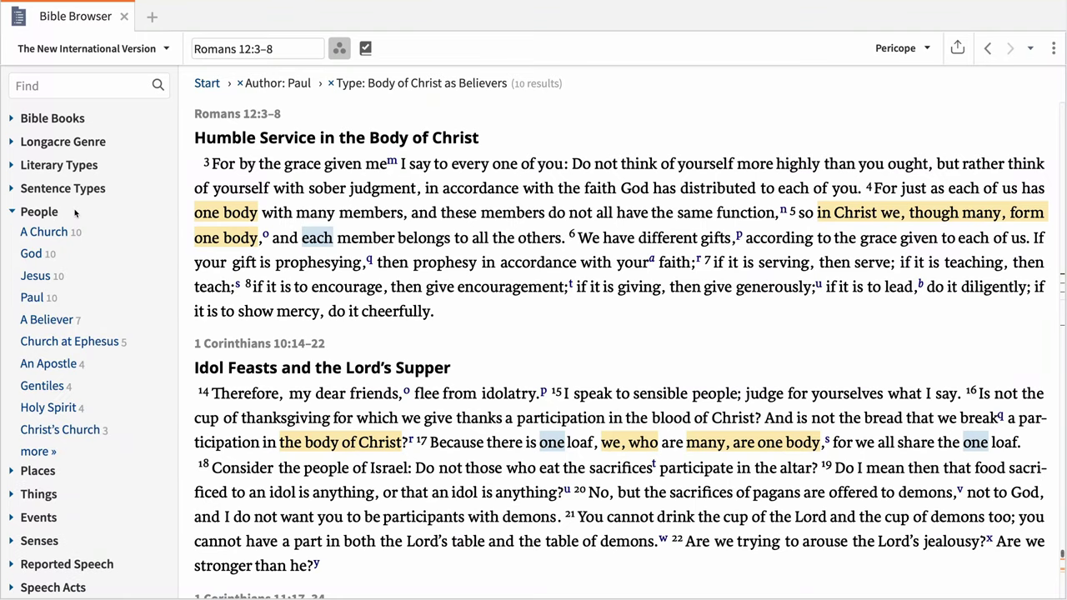
left_click(38, 276)
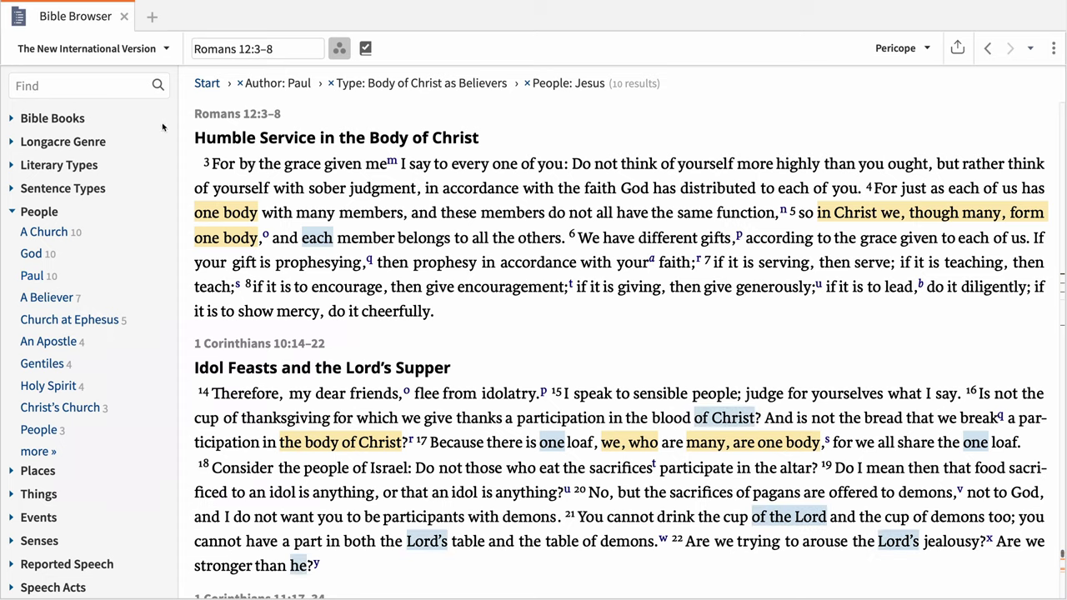
left_click(232, 52)
Go to Ephesians in the results and pick the word 'body' in Ephesians 1:23.
type("Ephesians")
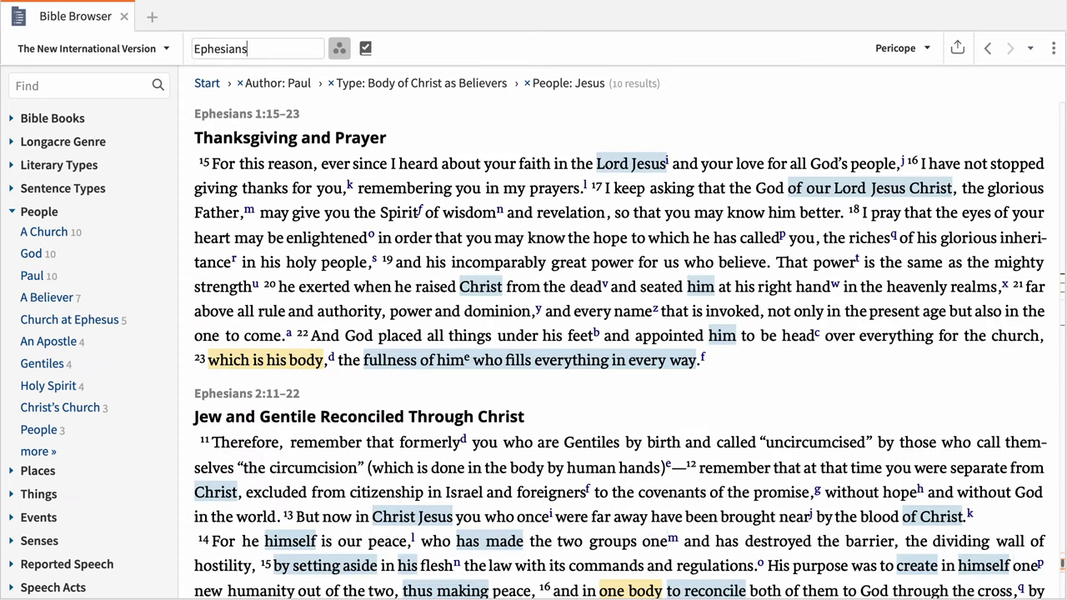
key("Return")
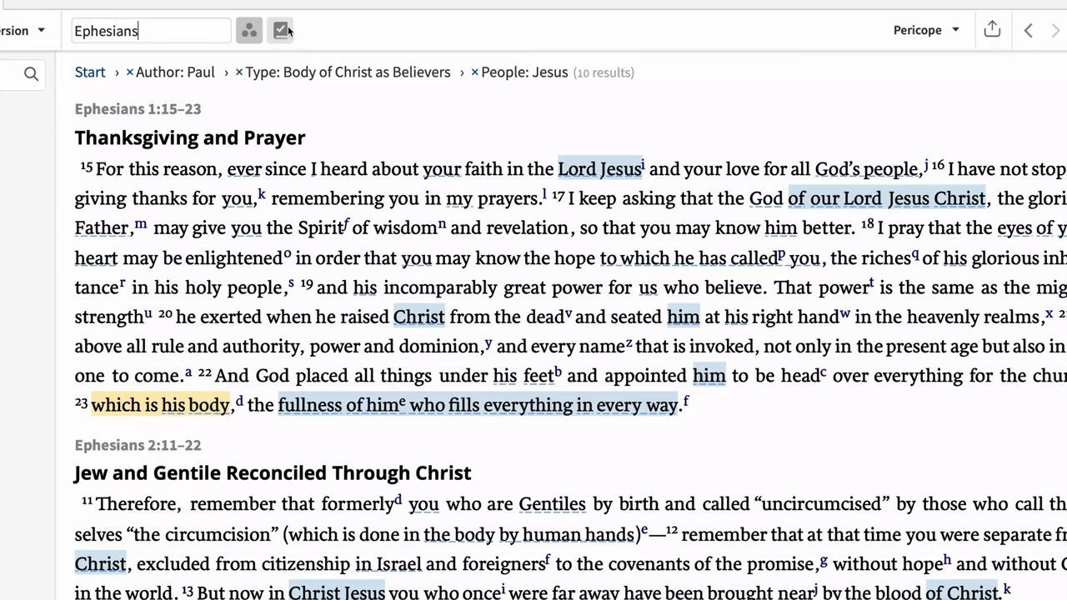
left_click(210, 407)
Open the Factbook entry for Body and follow its Body of Christ dictionary link.
left_click(246, 442)
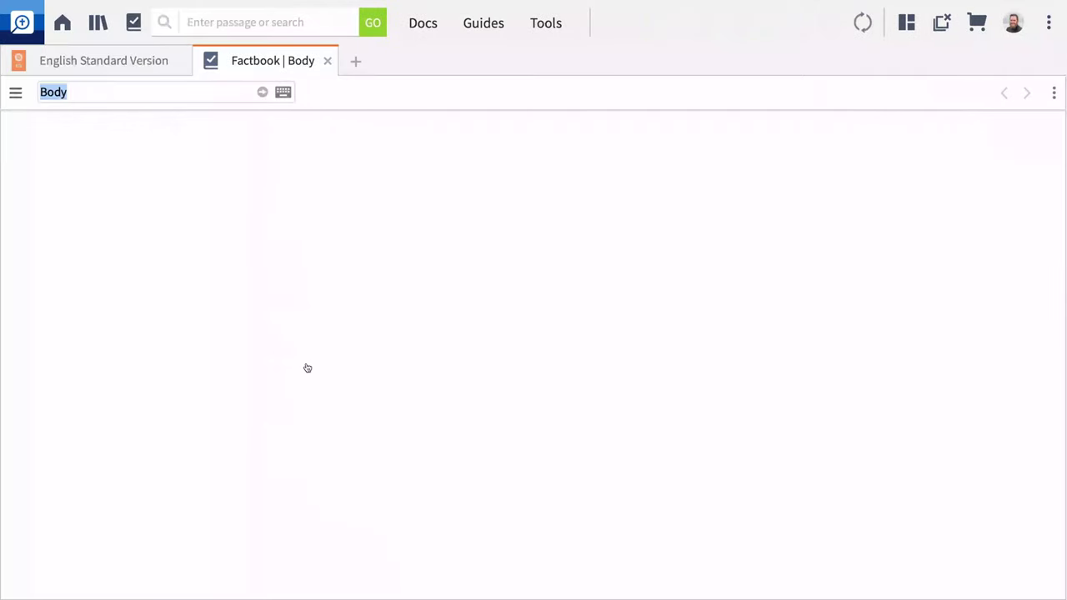
scroll(214, 350, "down", 2)
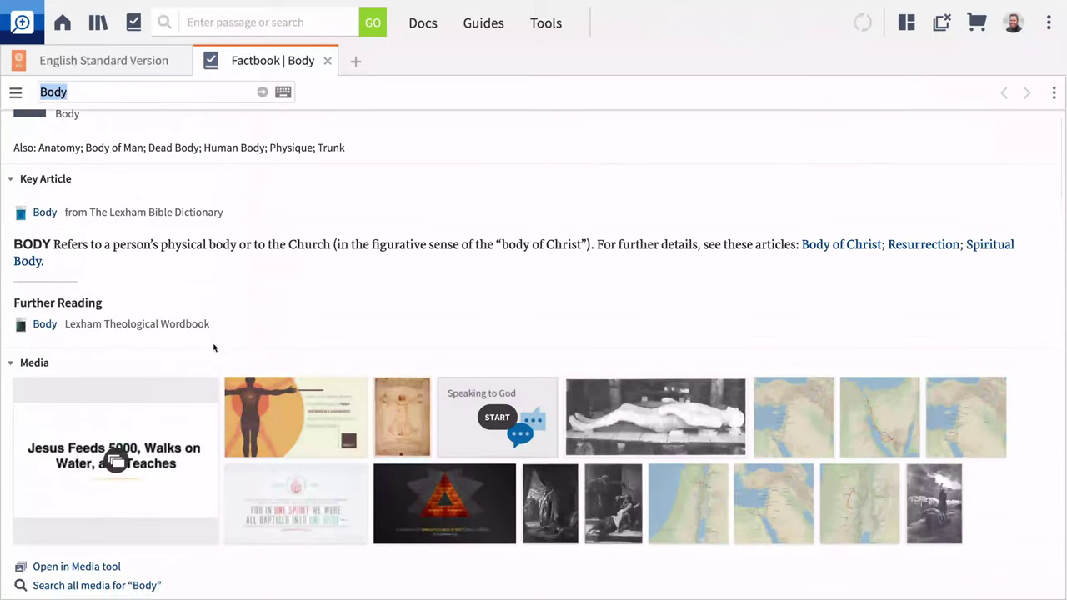
scroll(213, 348, "down", 4)
scroll(213, 346, "down", 3)
scroll(214, 349, "up", 8)
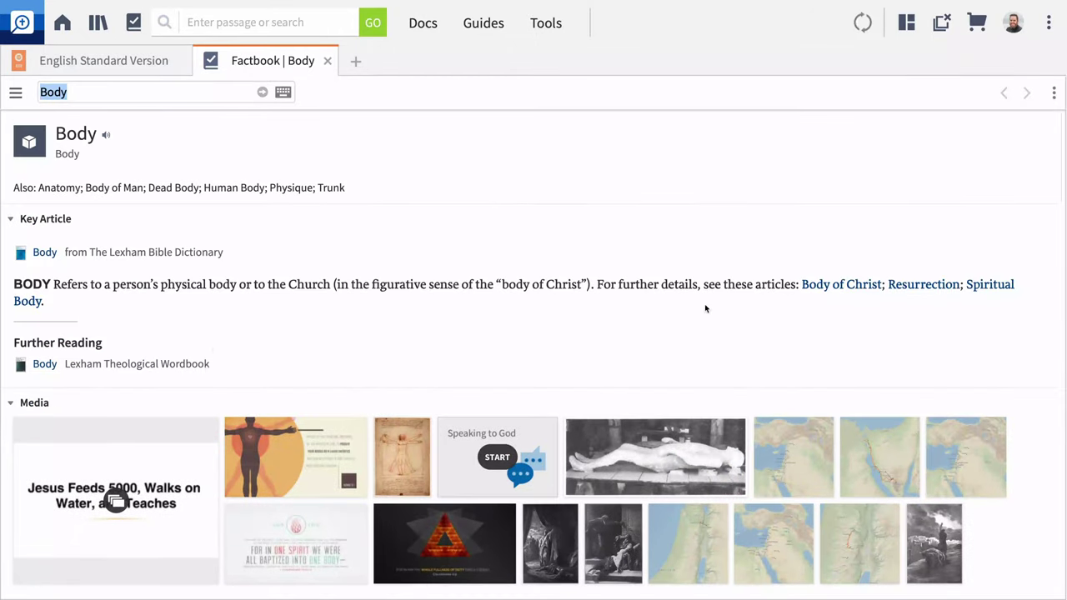
left_click(811, 285)
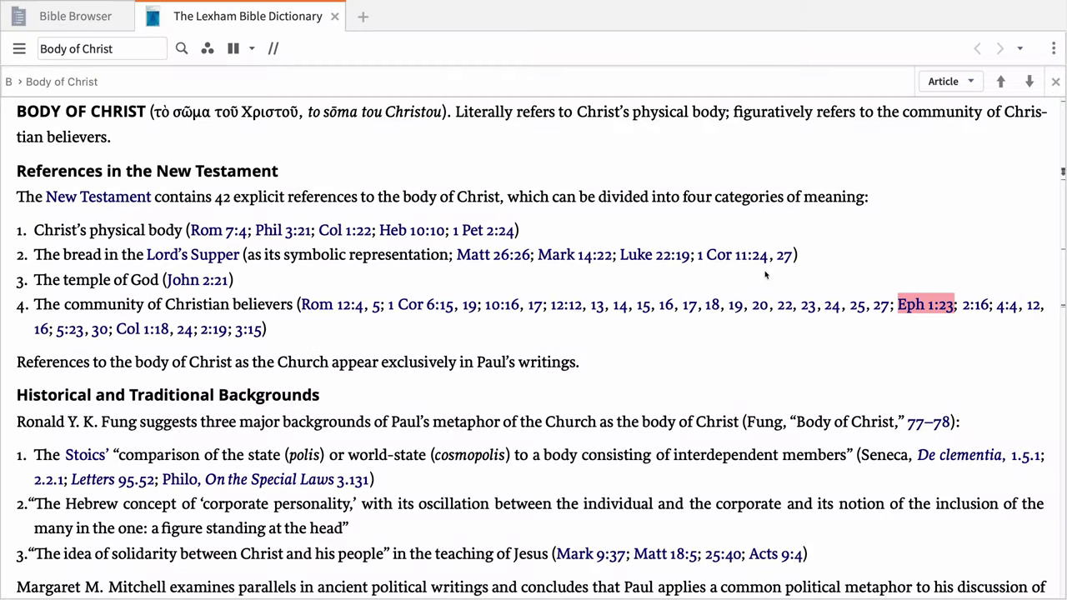
Export the filtered Bible Browser results to a new Passage List document.
left_click(106, 28)
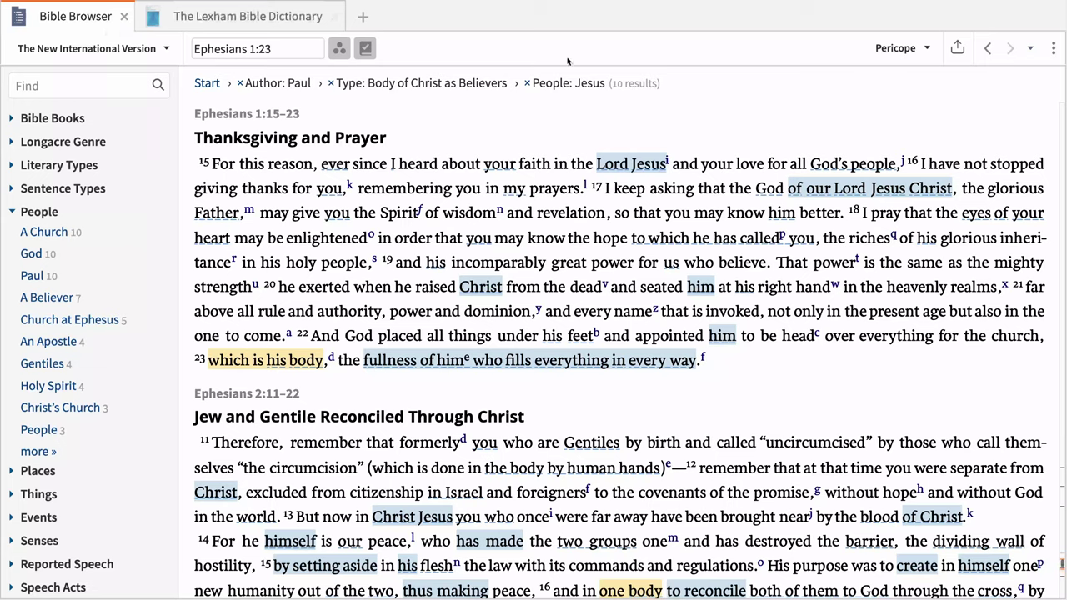
left_click(957, 48)
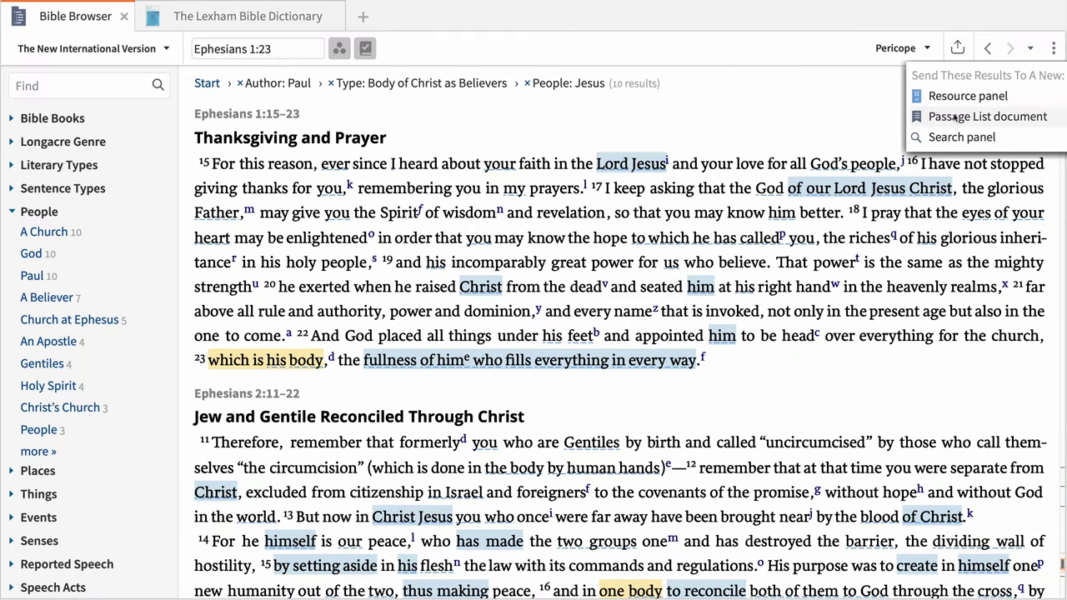
left_click(955, 118)
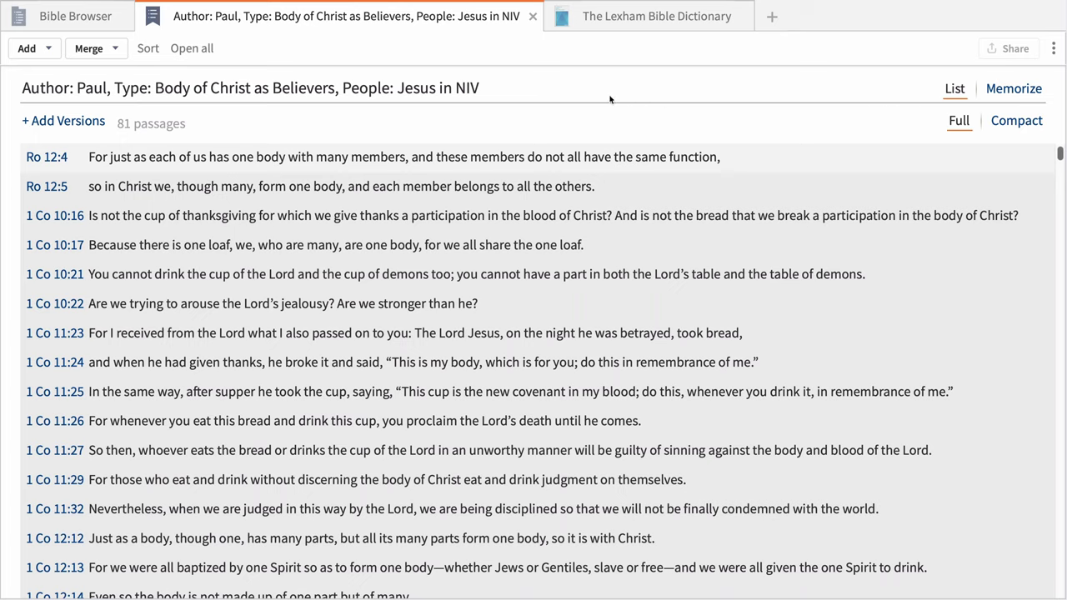
Title the passage list 'Body as a Metaphor for the Church' and go back to the Bible Browser.
left_click(439, 90)
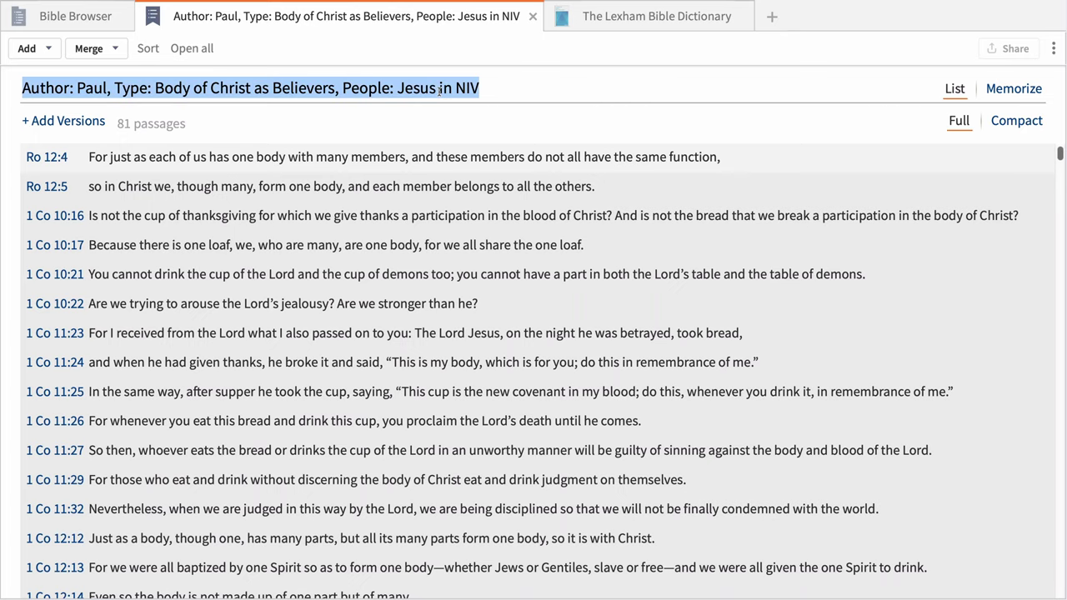
type("Body as a Metaphor for the Church")
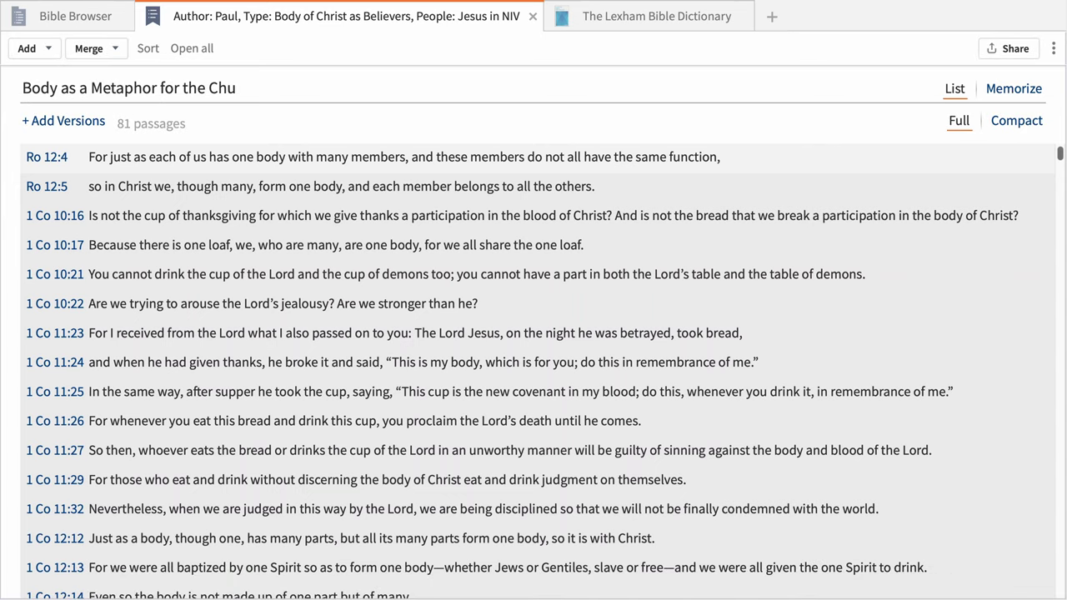
key("Return")
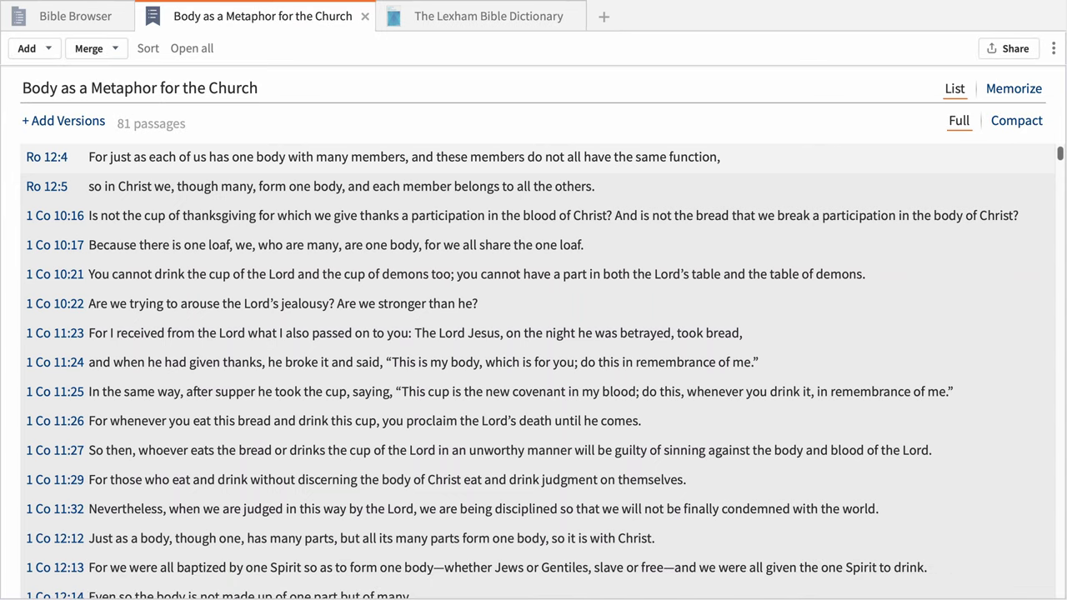
left_click(102, 26)
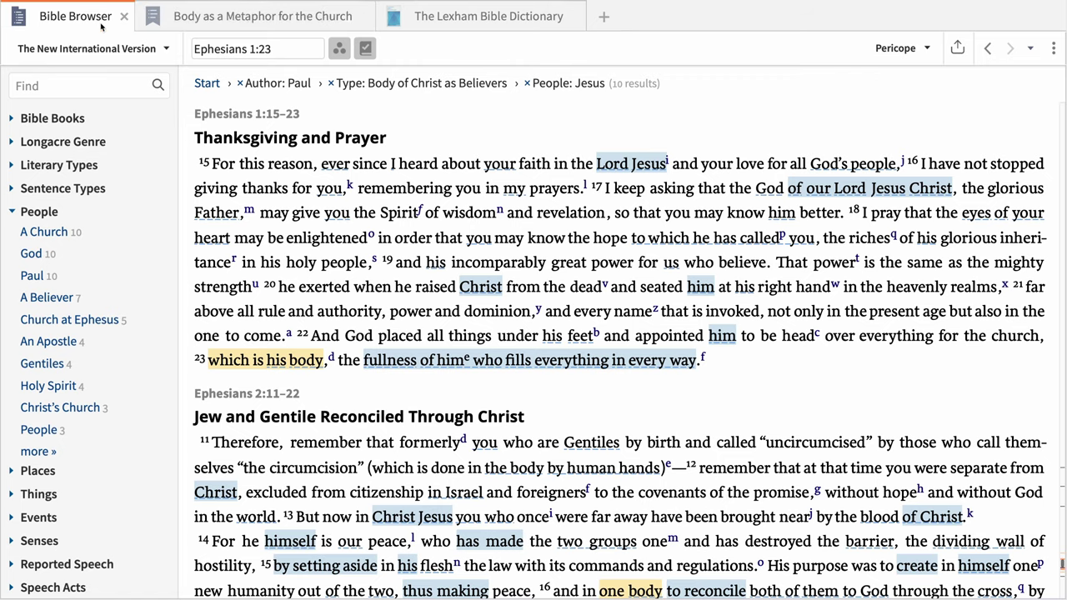